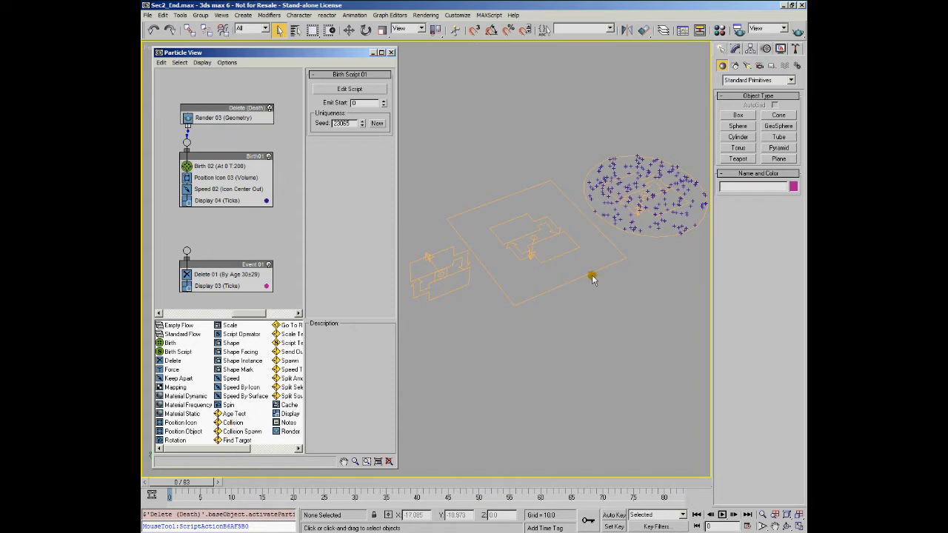
Step: Add an Age Test to the end of the Birth01 event with subframe sampling off, variation 0 and test value 5
alt+middle_drag(688, 275, 596, 302)
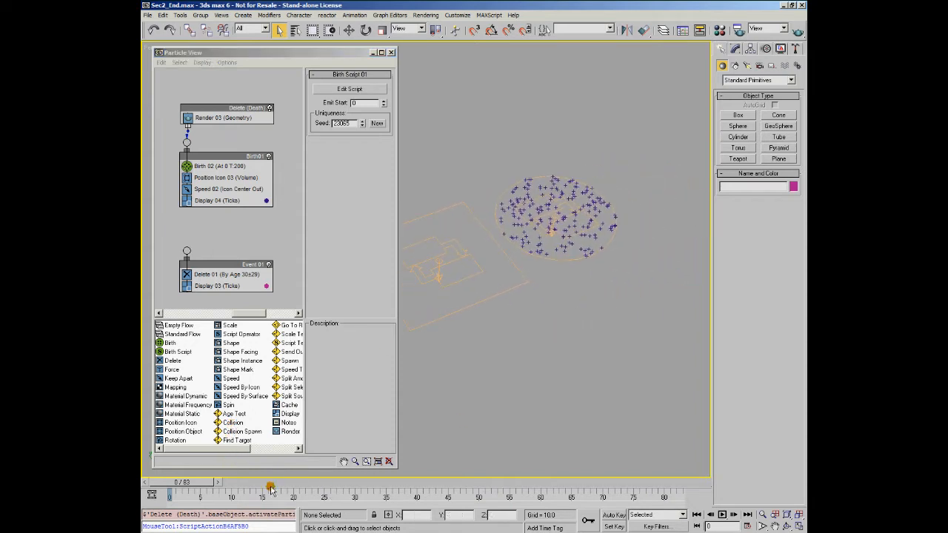
drag(183, 488, 311, 496)
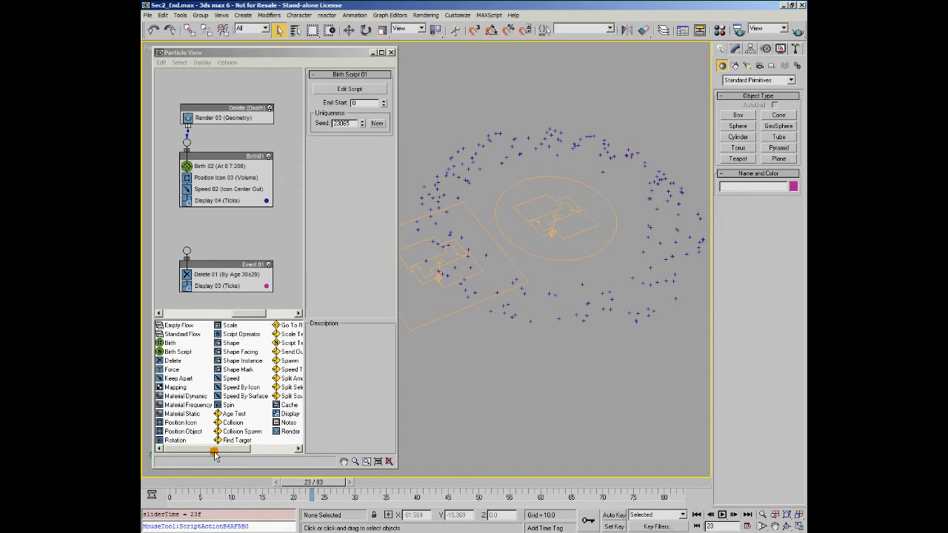
drag(234, 413, 216, 212)
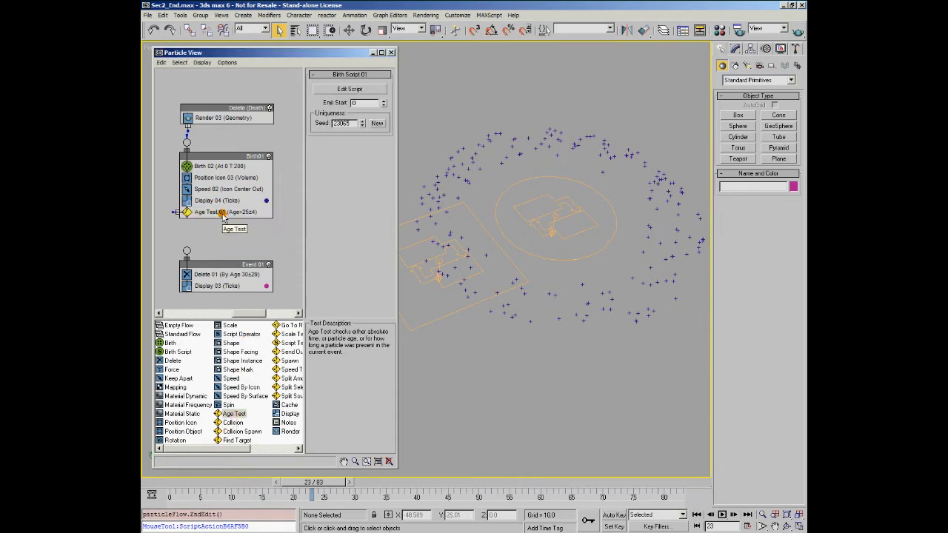
click(218, 212)
click(316, 157)
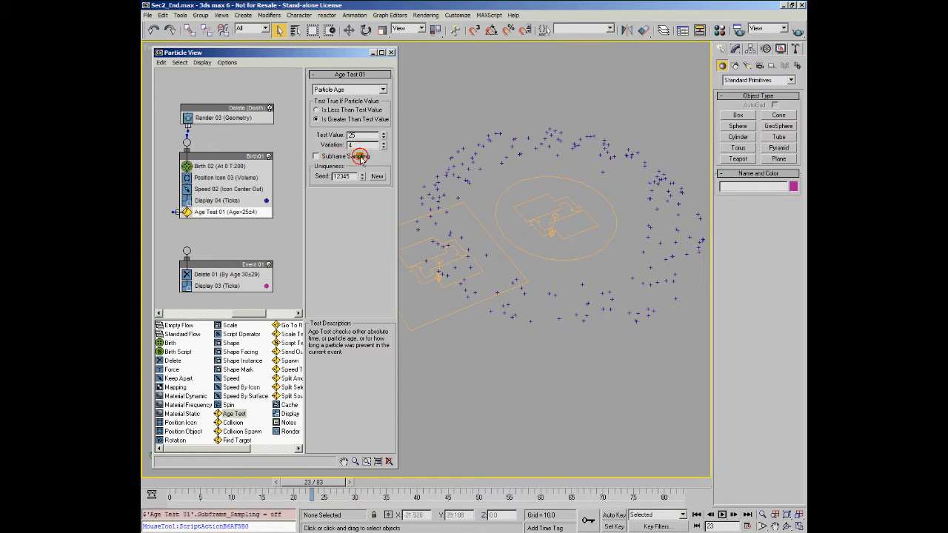
right_click(383, 145)
right_click(383, 136)
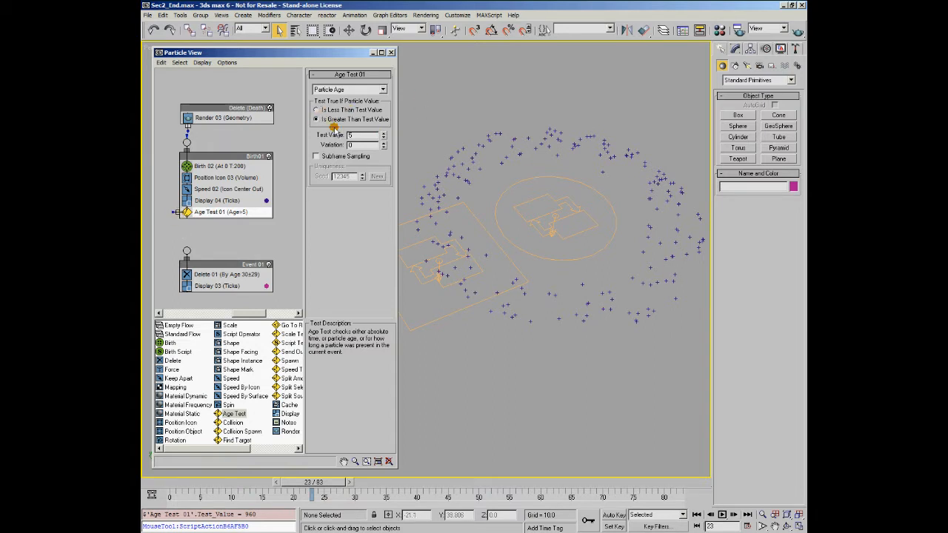
Step: Link the Age Test output to Event 01, set Delete 01's age variation to 0, and preview up to frame 32
drag(175, 212, 187, 251)
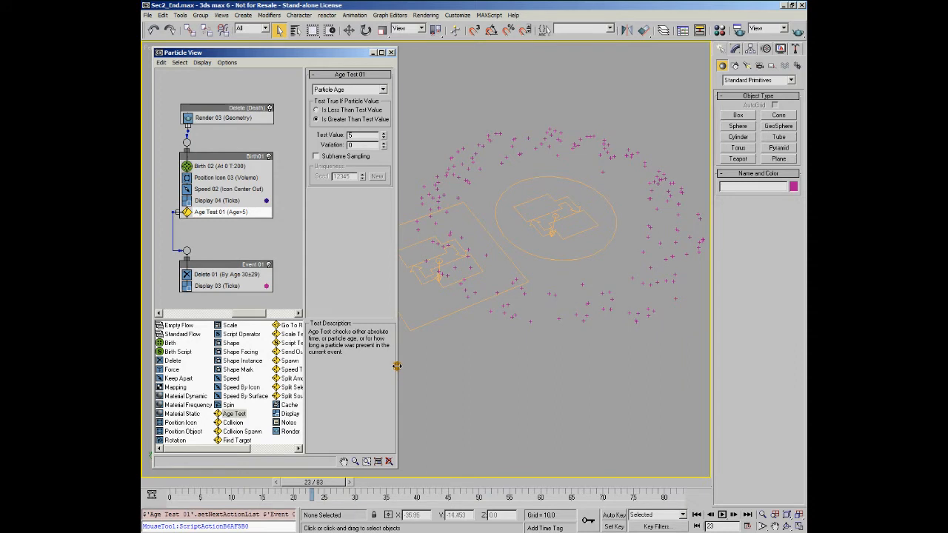
click(238, 273)
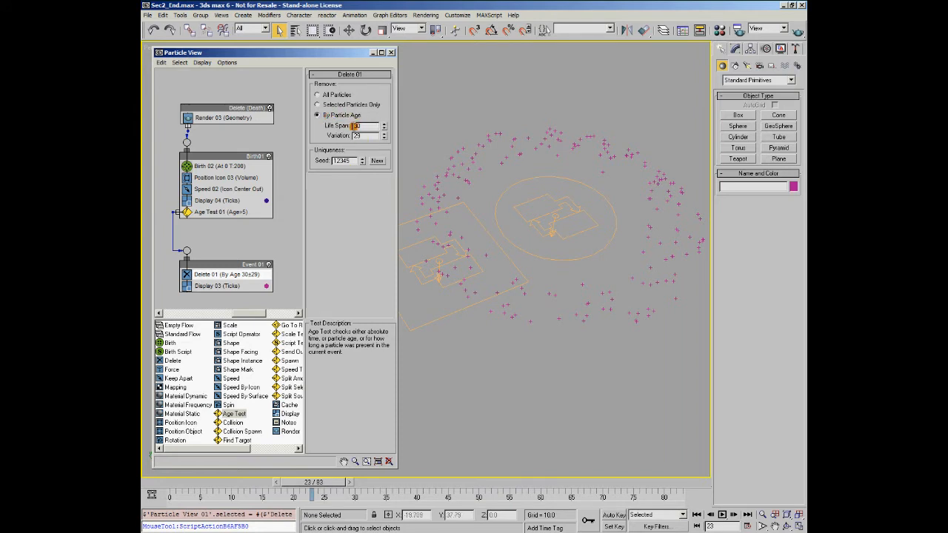
right_click(384, 136)
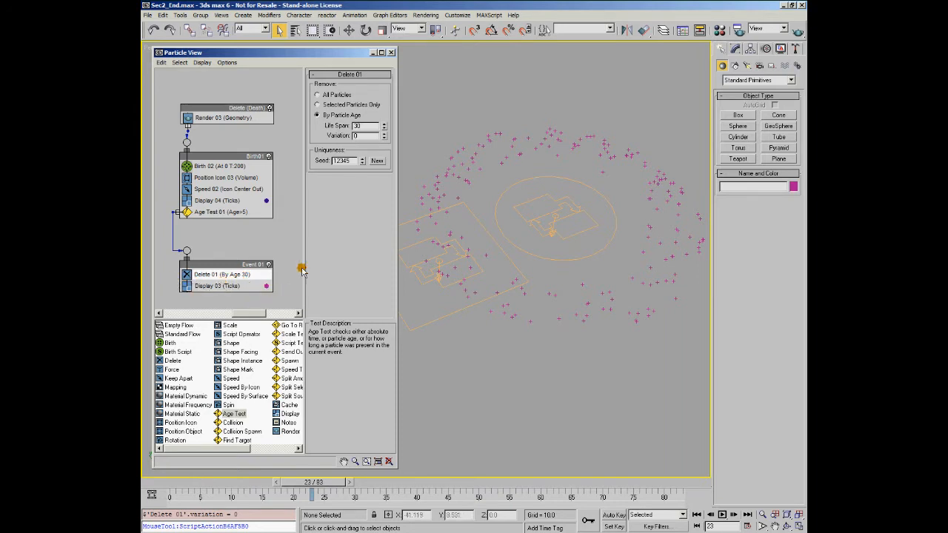
drag(312, 482, 366, 493)
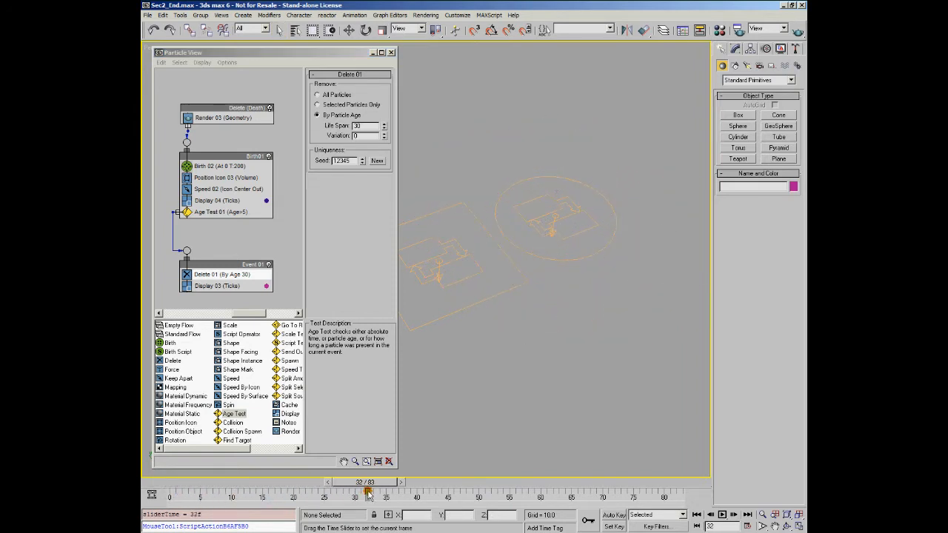
Step: Try an Emit Stop of 30 on Birth 02, preview the emission from frame 0, and reset Emit Stop to 0
click(226, 166)
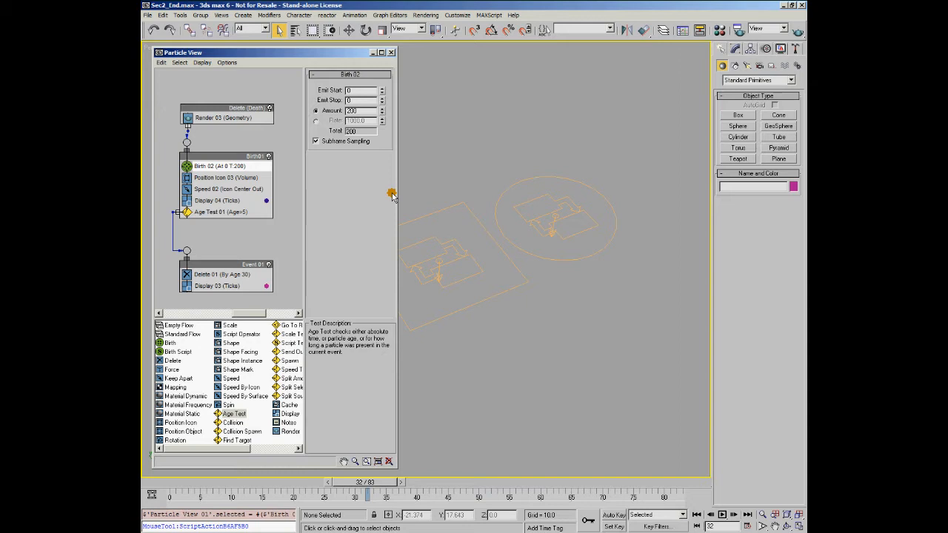
drag(366, 482, 194, 503)
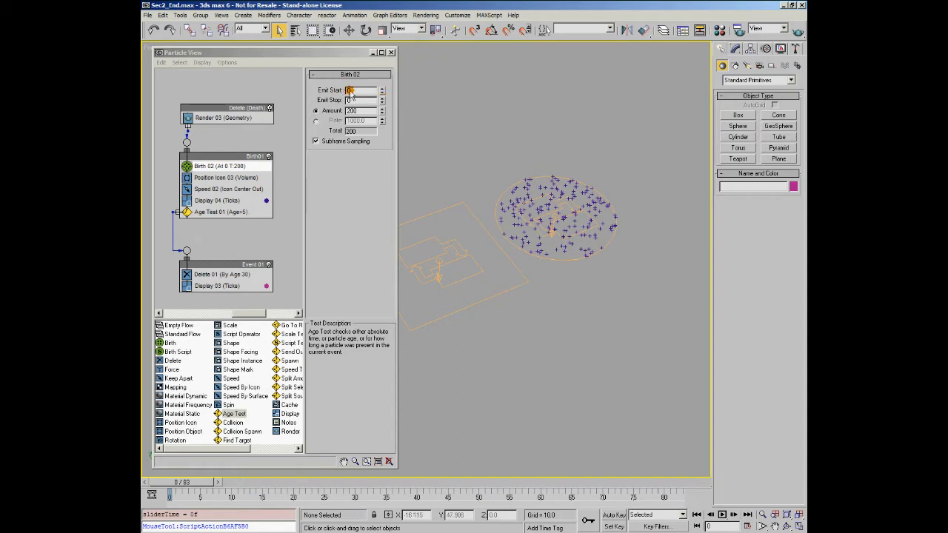
click(382, 97)
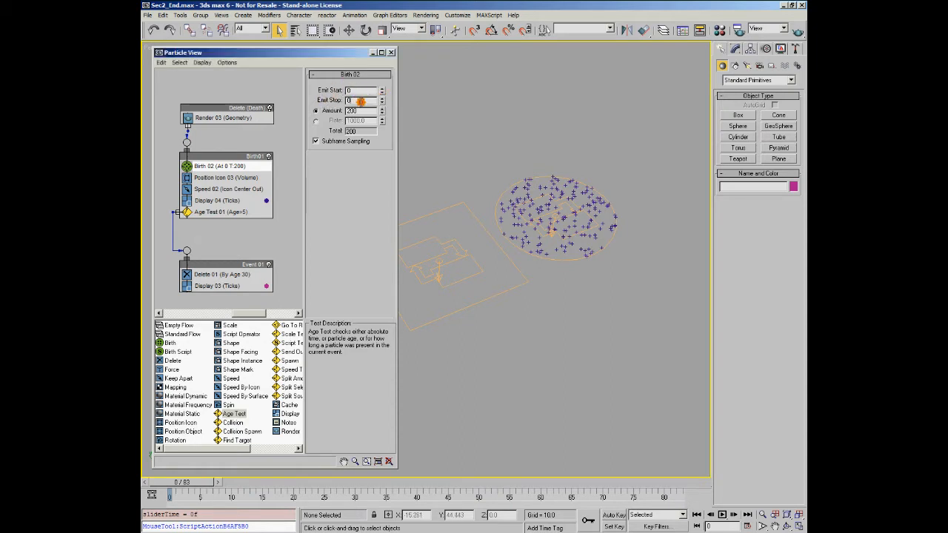
text(30)
key(Return)
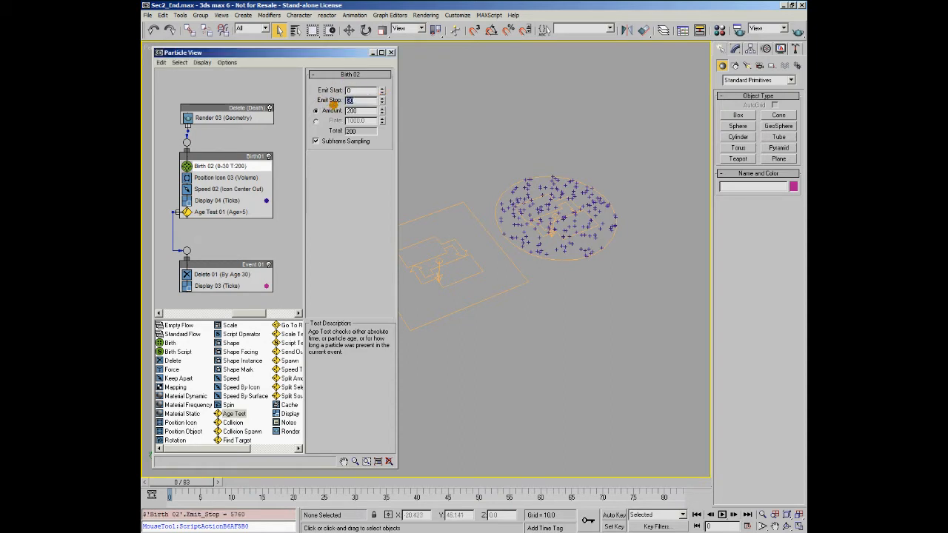
mouse_move(185, 483)
mouse_down()
mouse_move(566, 521)
mouse_move(168, 495)
mouse_move(548, 509)
mouse_move(172, 494)
mouse_up()
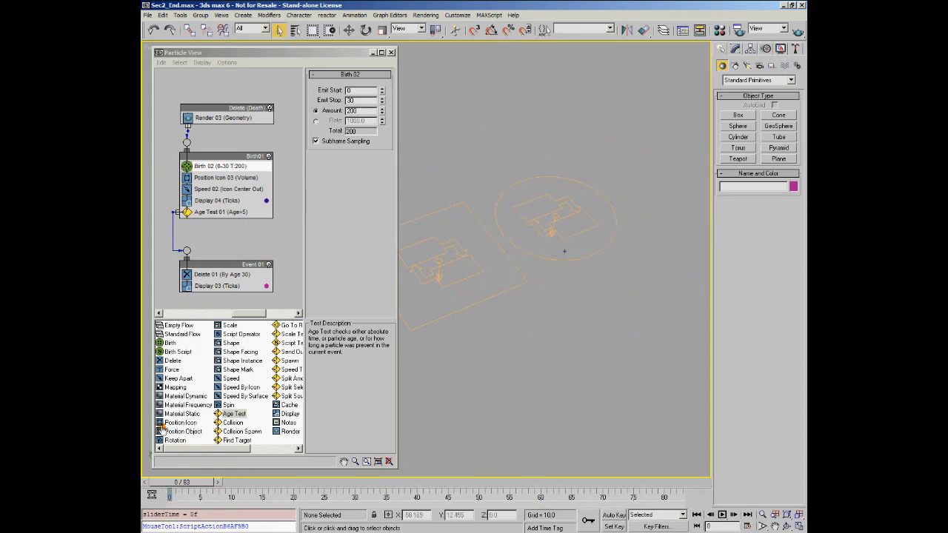
right_click(383, 100)
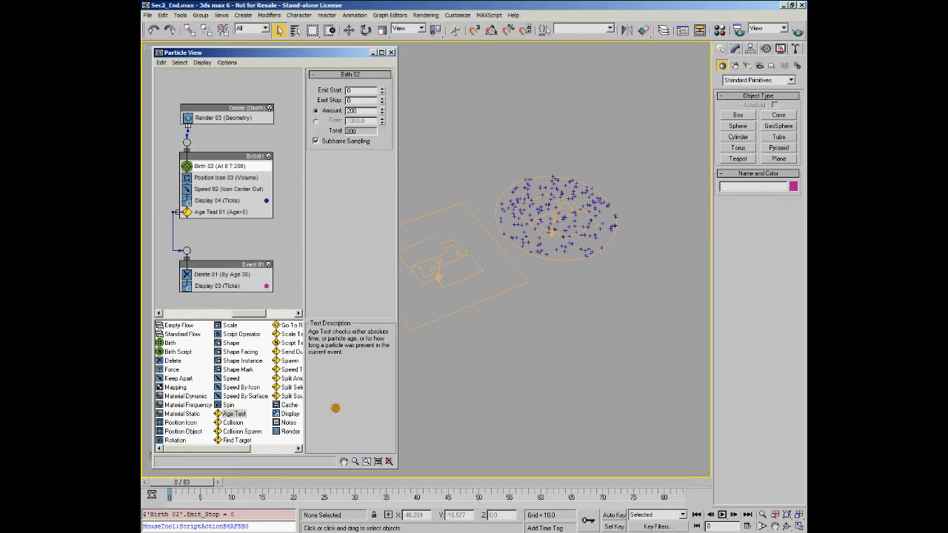
Step: Set Delete 01's age variation to 29 and preview the particles dying off up to frame 39
click(212, 274)
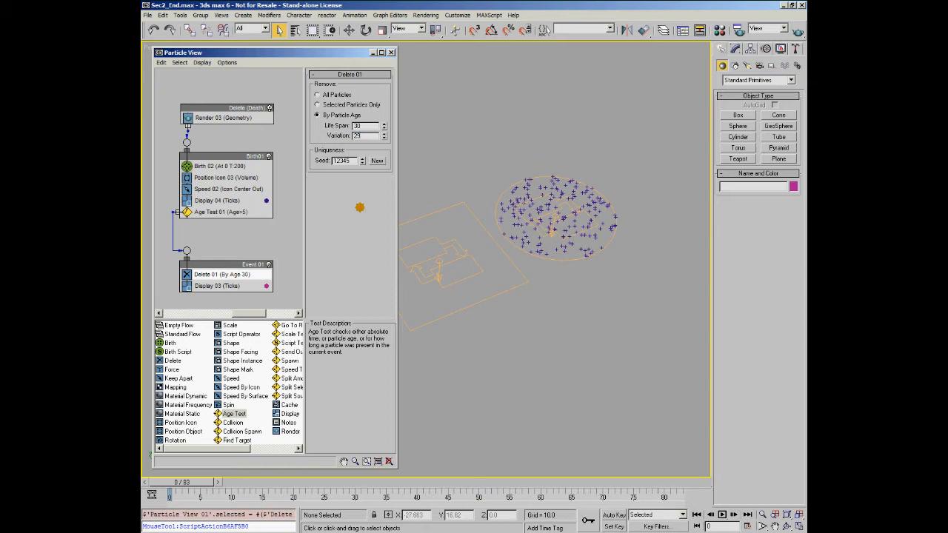
key(Return)
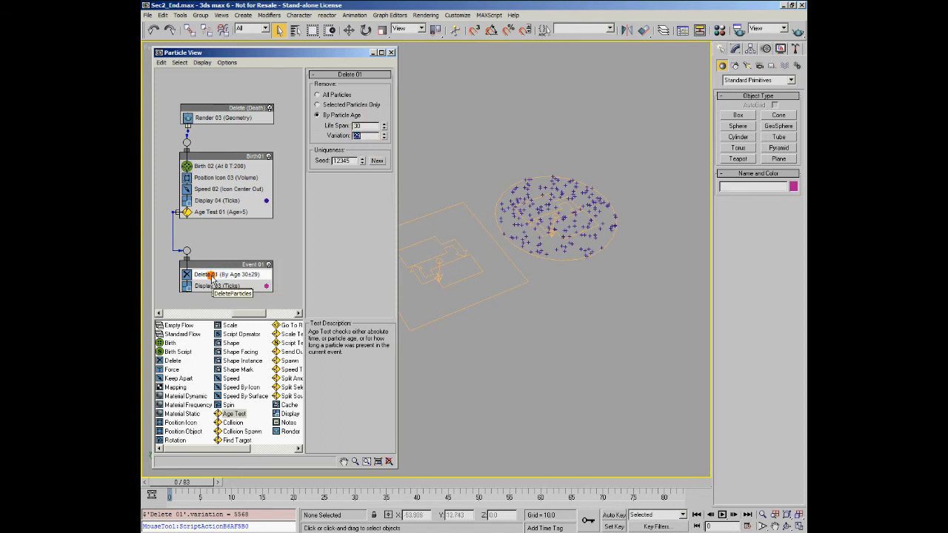
drag(185, 485, 378, 497)
Step: Generate new random seeds for Delete 01 several times, and bring the animation back to frame 9
click(377, 160)
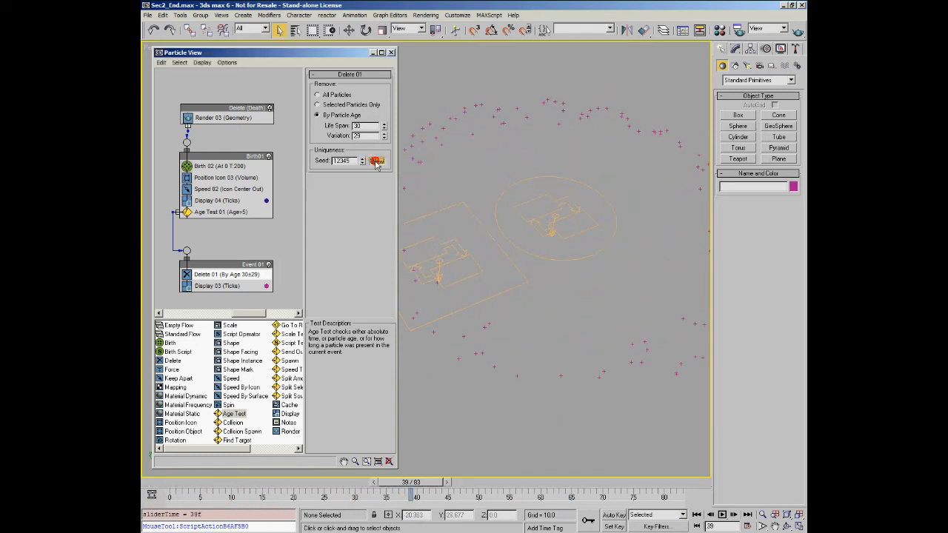
click(376, 161)
click(376, 161)
click(376, 161)
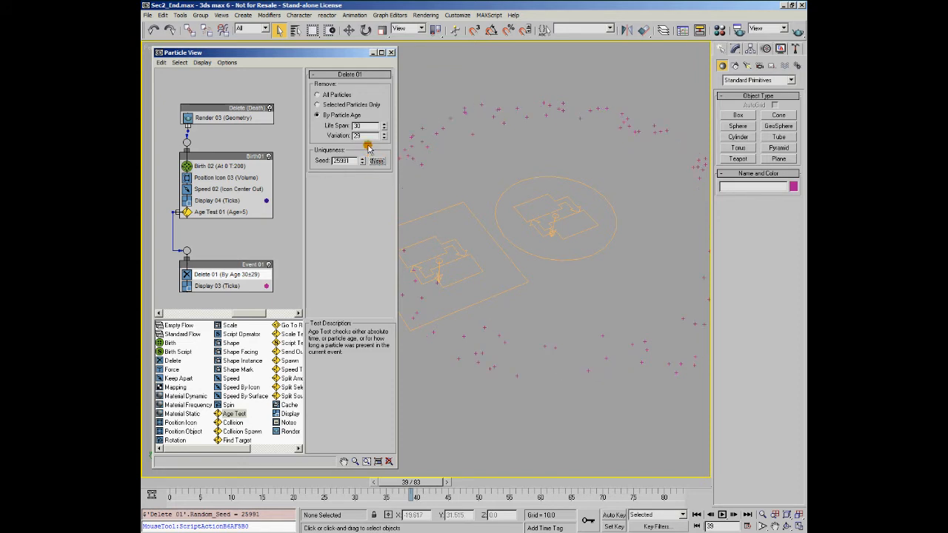
drag(412, 482, 234, 490)
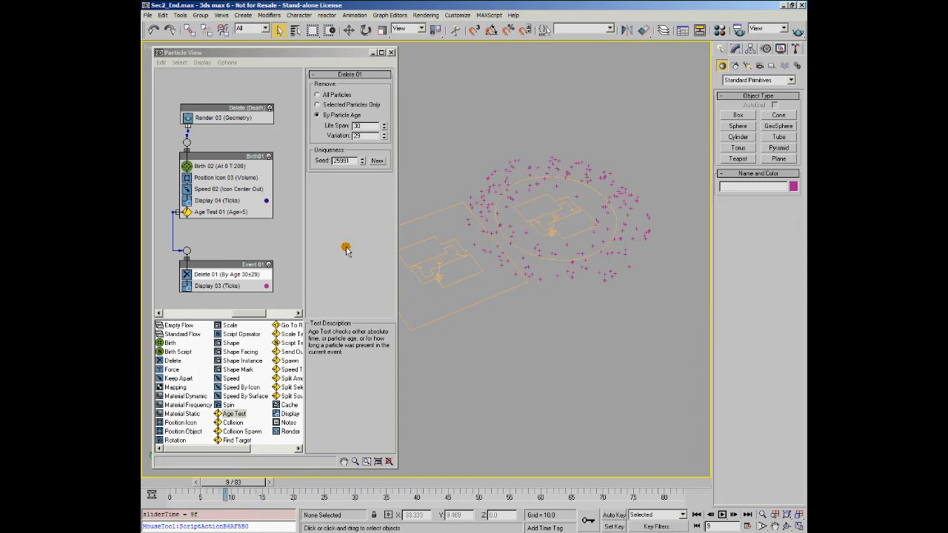
Step: Set Delete 01 to remove selected particles only, and enable particle-level selection on the Delete (Death) source
click(321, 104)
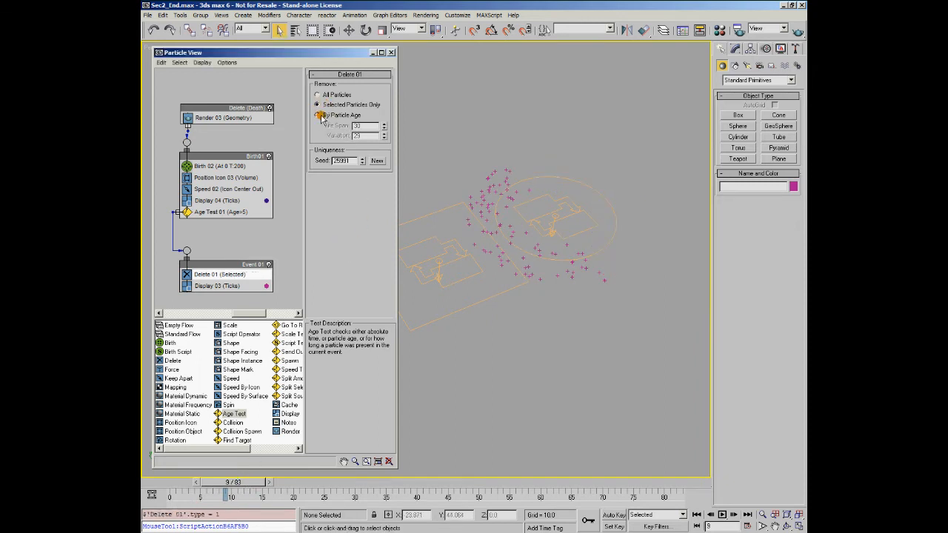
click(320, 116)
click(319, 105)
click(735, 49)
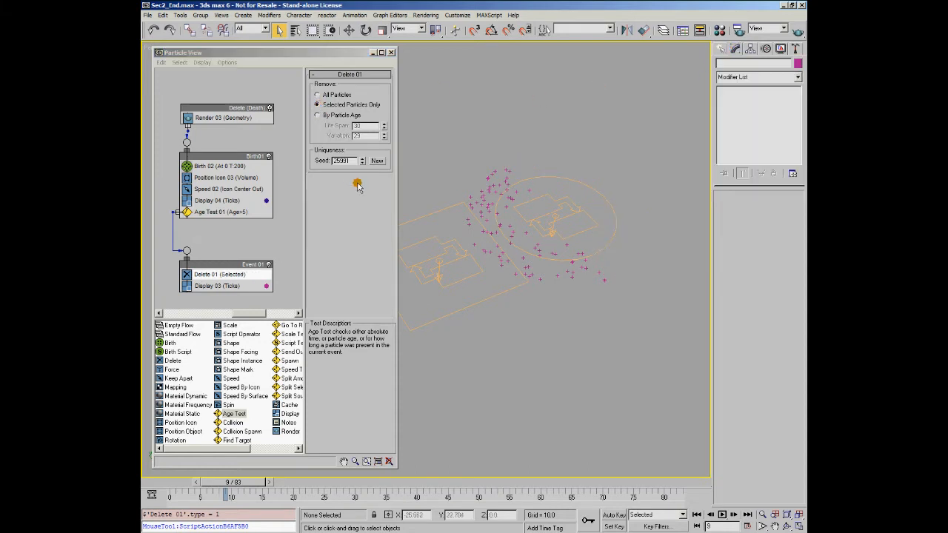
click(572, 182)
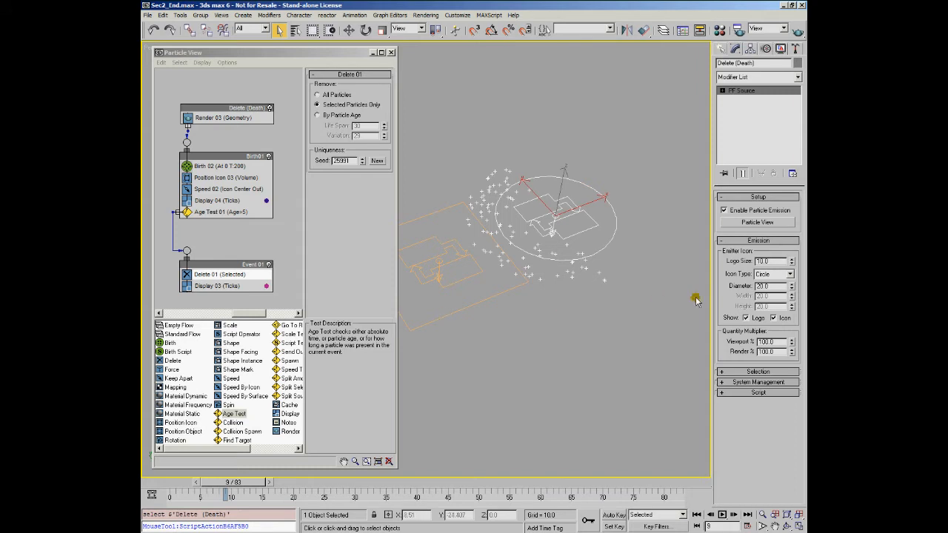
click(762, 373)
click(749, 372)
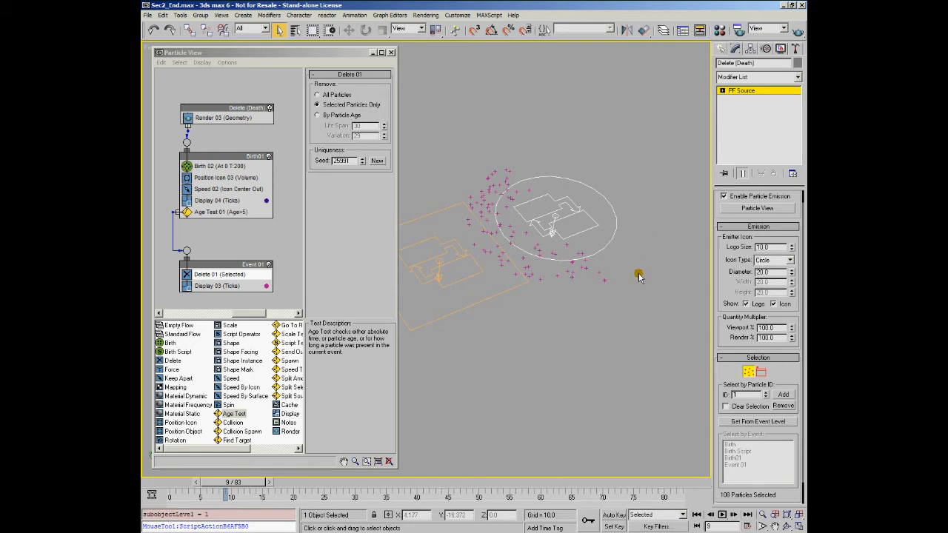
Step: Turn off Delete 01 and select groups of particles on opposite sides of the circular emitter
click(186, 274)
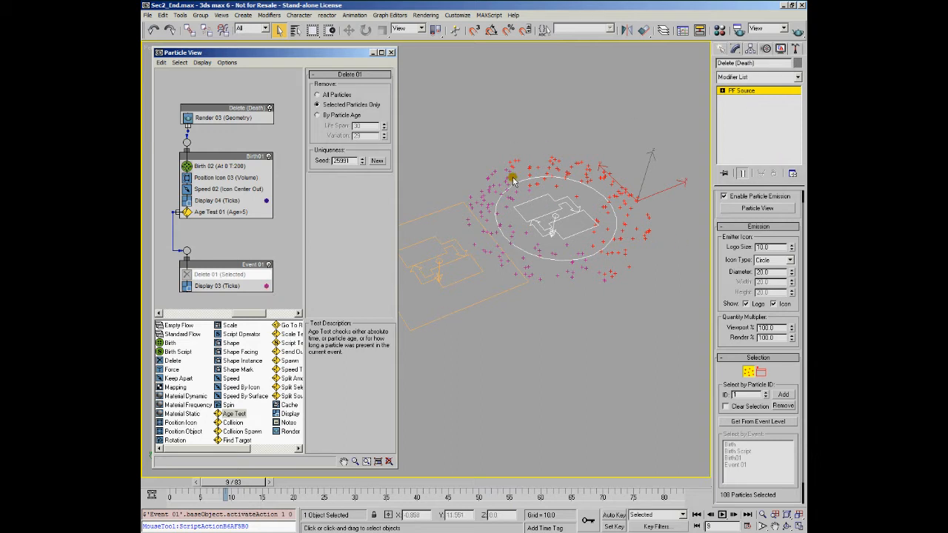
click(672, 289)
drag(698, 199, 546, 335)
drag(423, 144, 481, 166)
drag(410, 195, 678, 237)
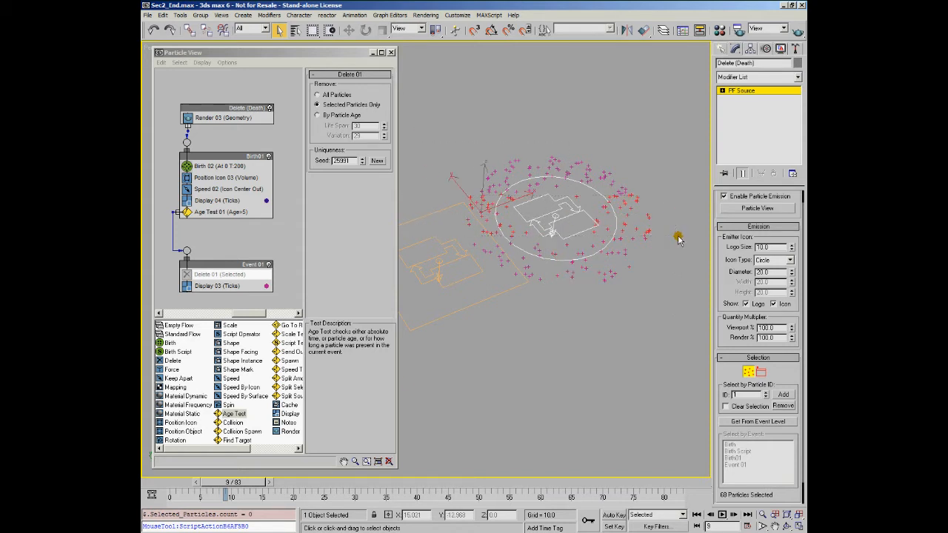
Step: Exit particle-level selection, turn Delete 01 back on, and return the animation to frame 0
click(748, 372)
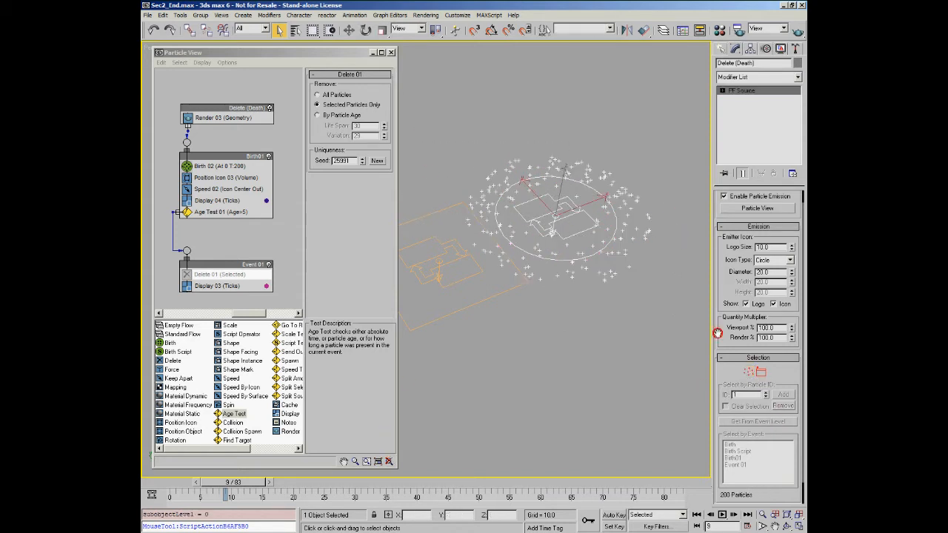
click(186, 278)
drag(236, 482, 148, 495)
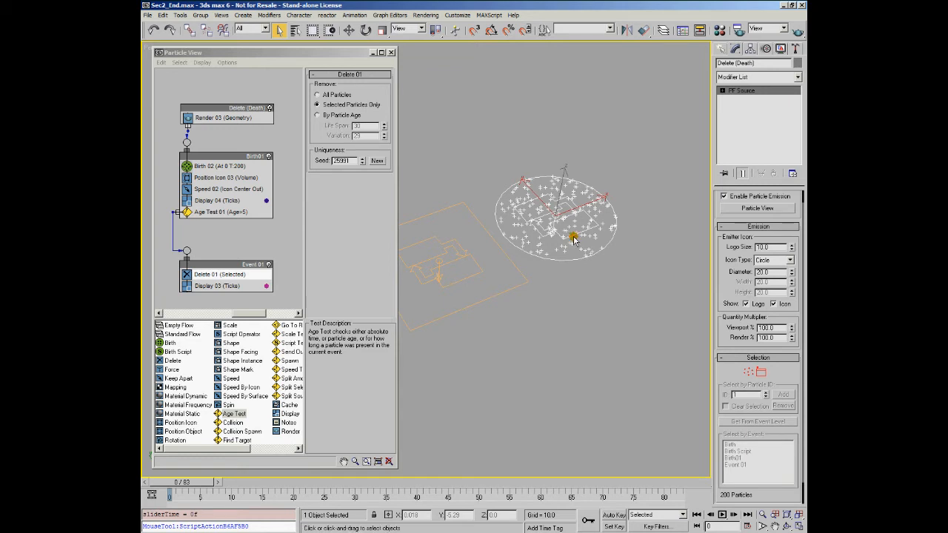
Step: Set Delete 01 to remove all particles and move it into the Birth01 event above the Age Test
click(320, 96)
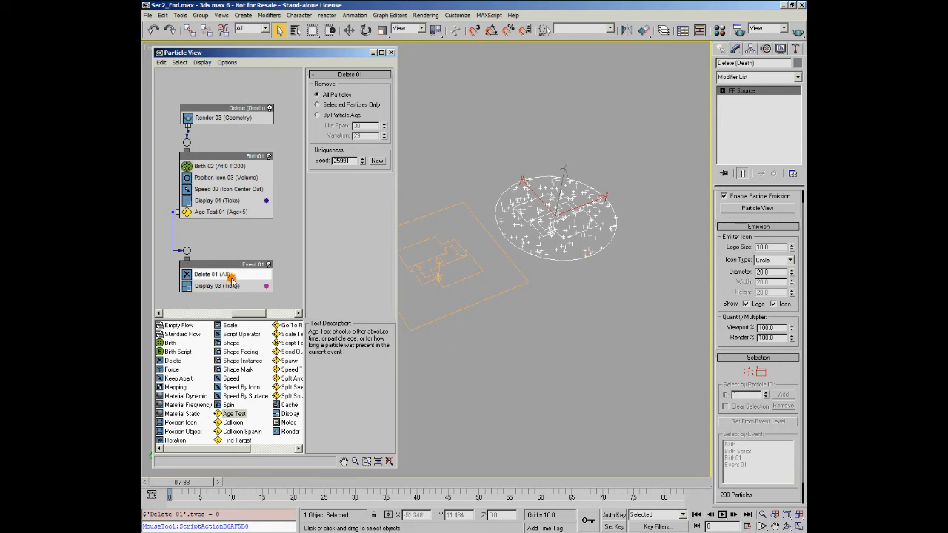
mouse_move(192, 496)
mouse_down()
mouse_move(183, 498)
mouse_move(230, 498)
mouse_move(169, 498)
mouse_move(222, 497)
mouse_move(176, 501)
mouse_move(214, 504)
mouse_move(176, 503)
mouse_move(200, 503)
mouse_up()
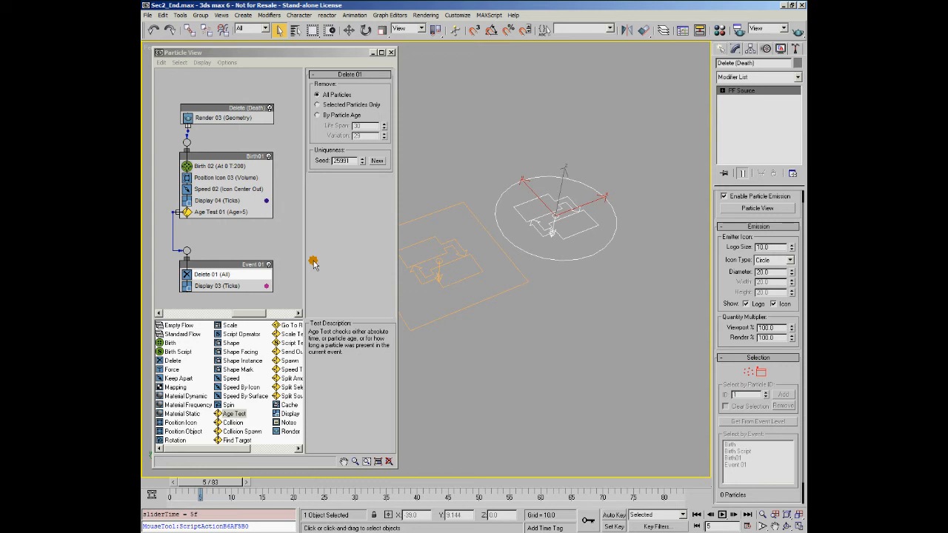
click(218, 275)
drag(219, 275, 241, 208)
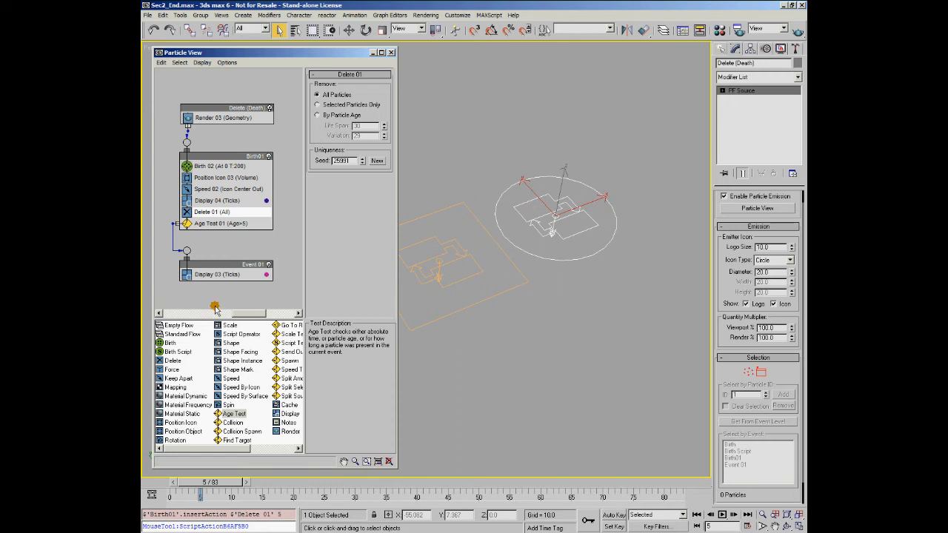
Step: Review the Birth01 operators in order from Birth 02 to Delete 01, and scrub the animation to check the particles
click(206, 166)
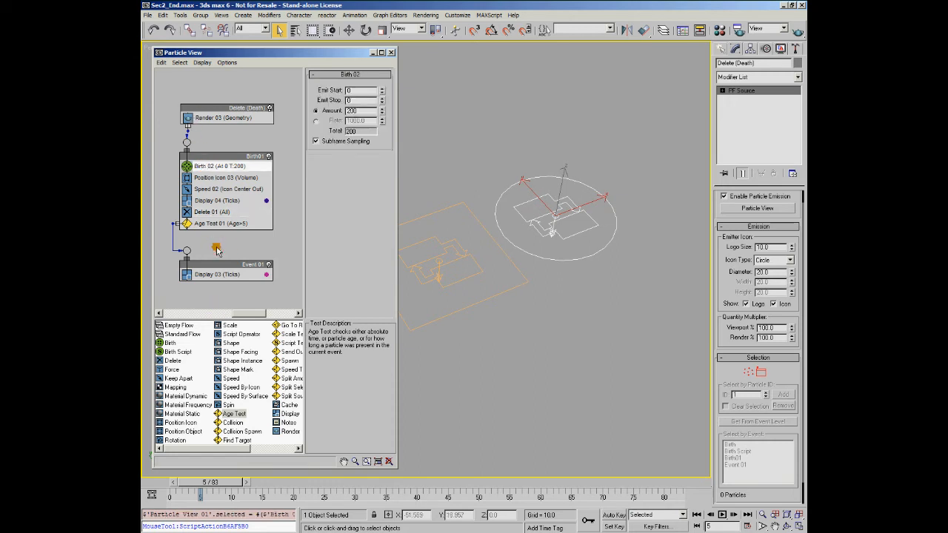
click(224, 178)
click(226, 190)
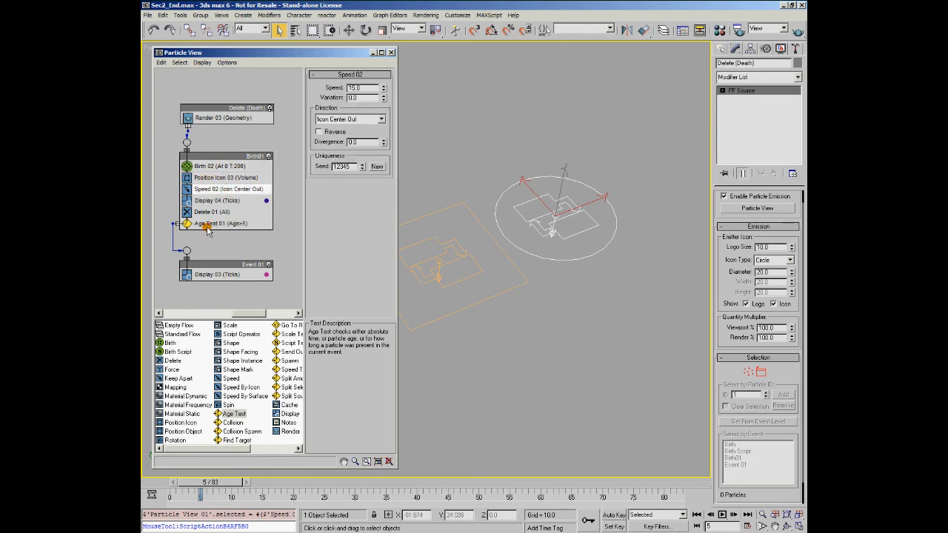
click(218, 201)
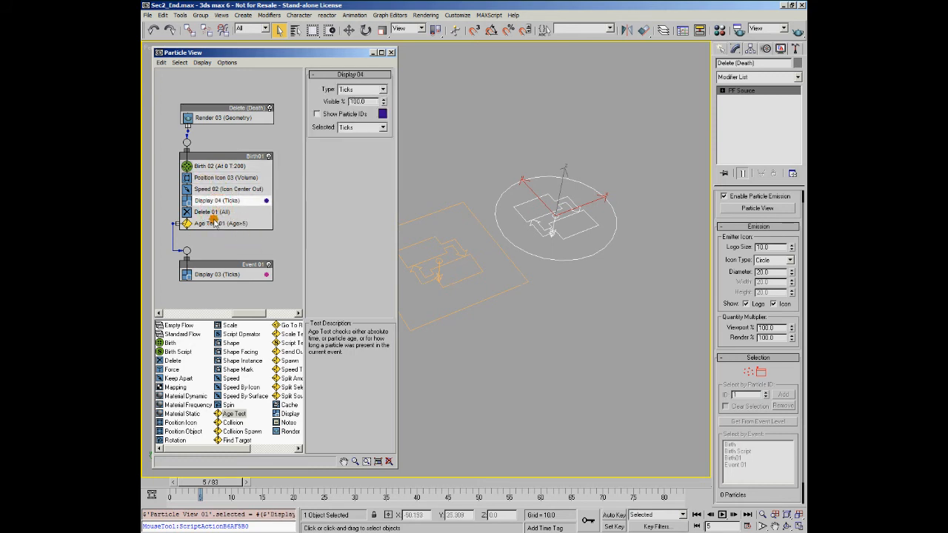
click(213, 212)
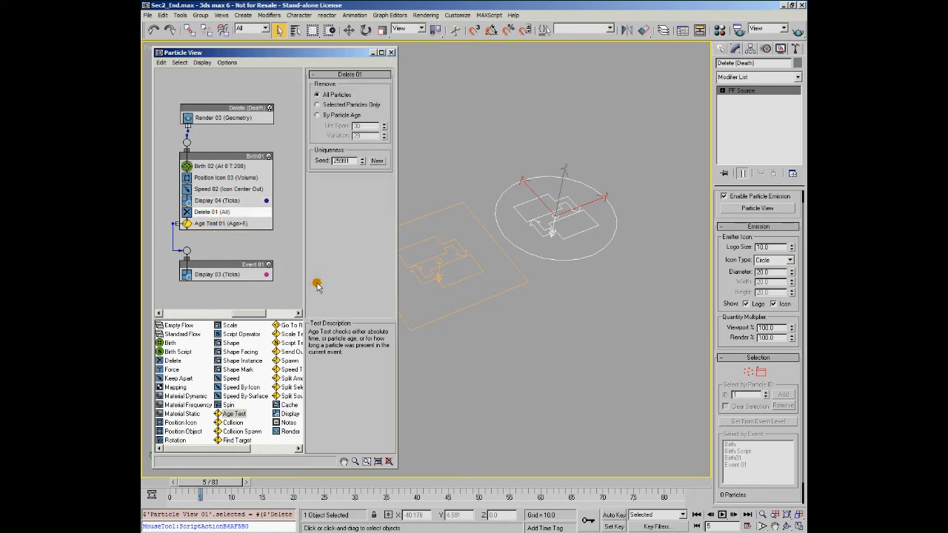
drag(200, 482, 262, 482)
drag(324, 463, 151, 457)
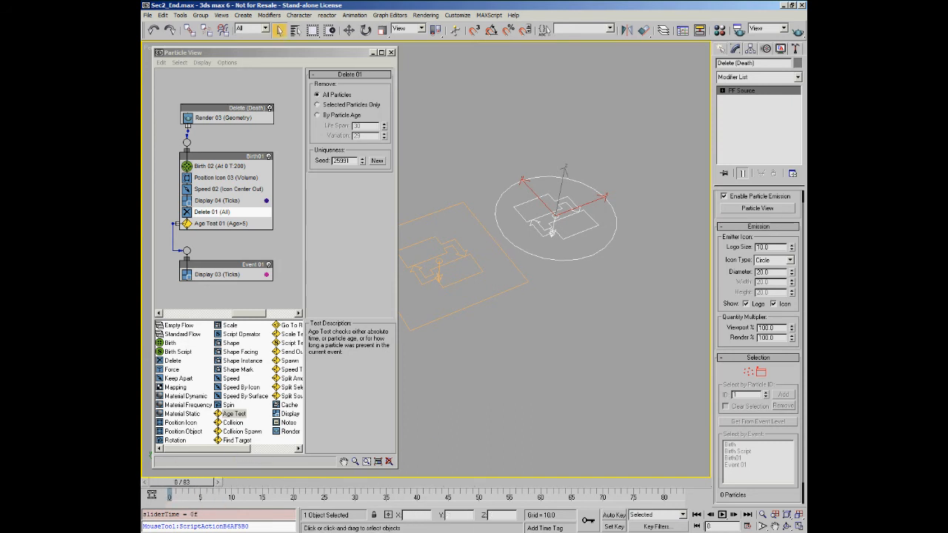
Step: Preview Delete 01 with selected particles only, switch it to removal by particle age, and scrub to frame 11
click(318, 104)
drag(171, 482, 334, 488)
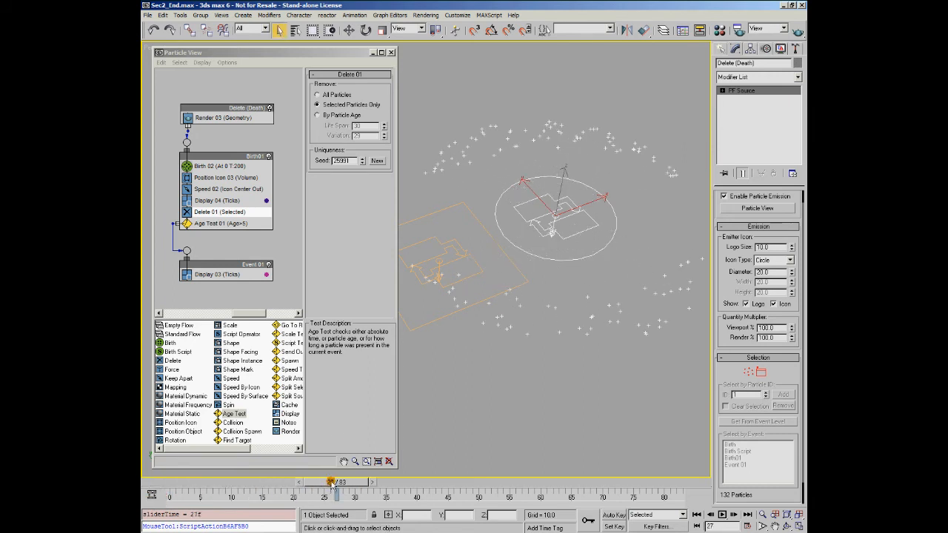
click(325, 115)
drag(213, 491, 251, 485)
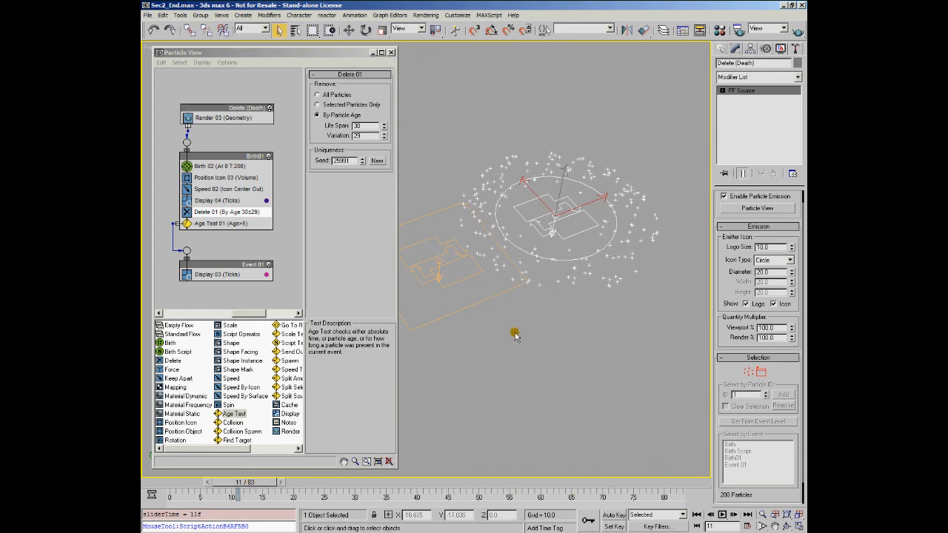